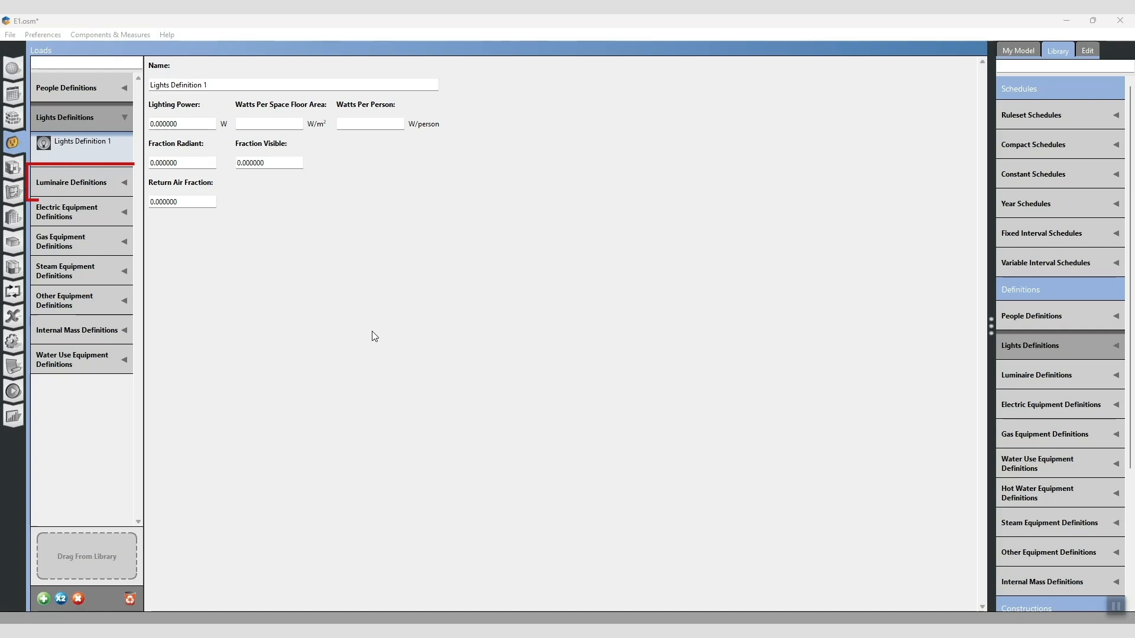
- Create a new luminaire definition in the model's loads
left_click(83, 183)
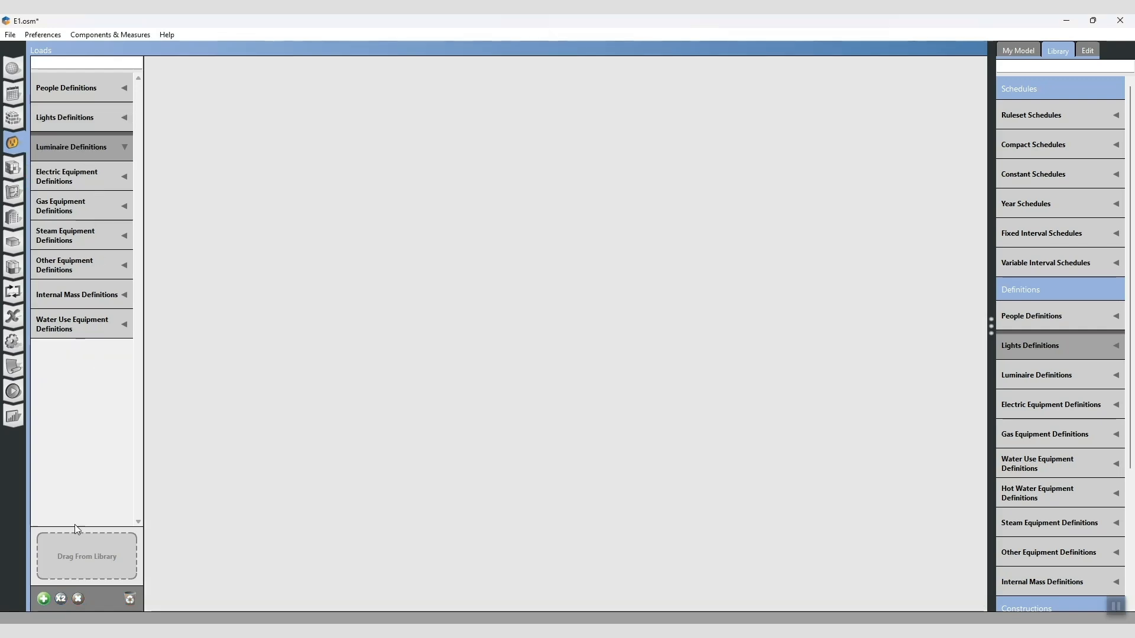
left_click(43, 598)
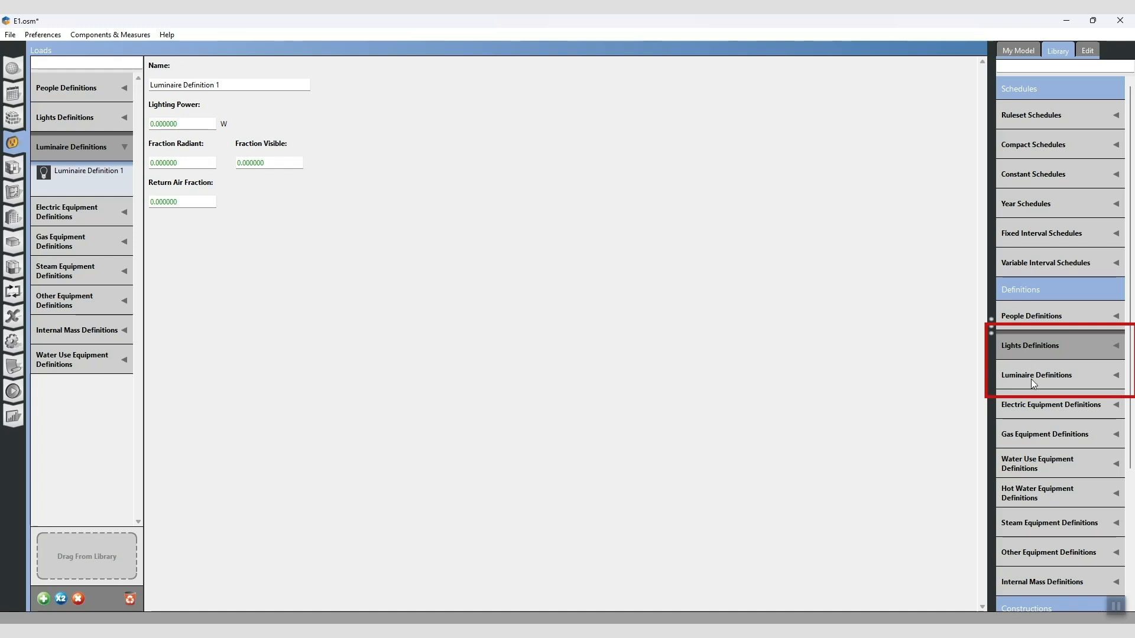
- Add the 189.1-2009 - Office - PrintRoom - CZ4-8 Lights Definition from the library to the model's lights definitions
left_click(1111, 350)
scroll(1088, 400, "down", 3)
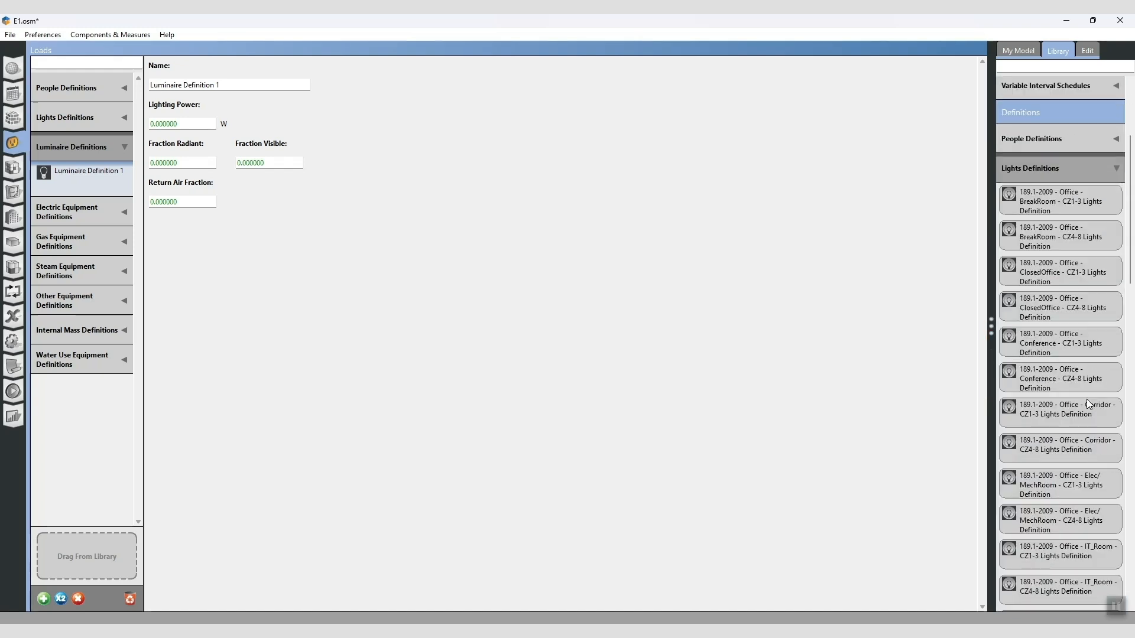
left_click(1116, 173)
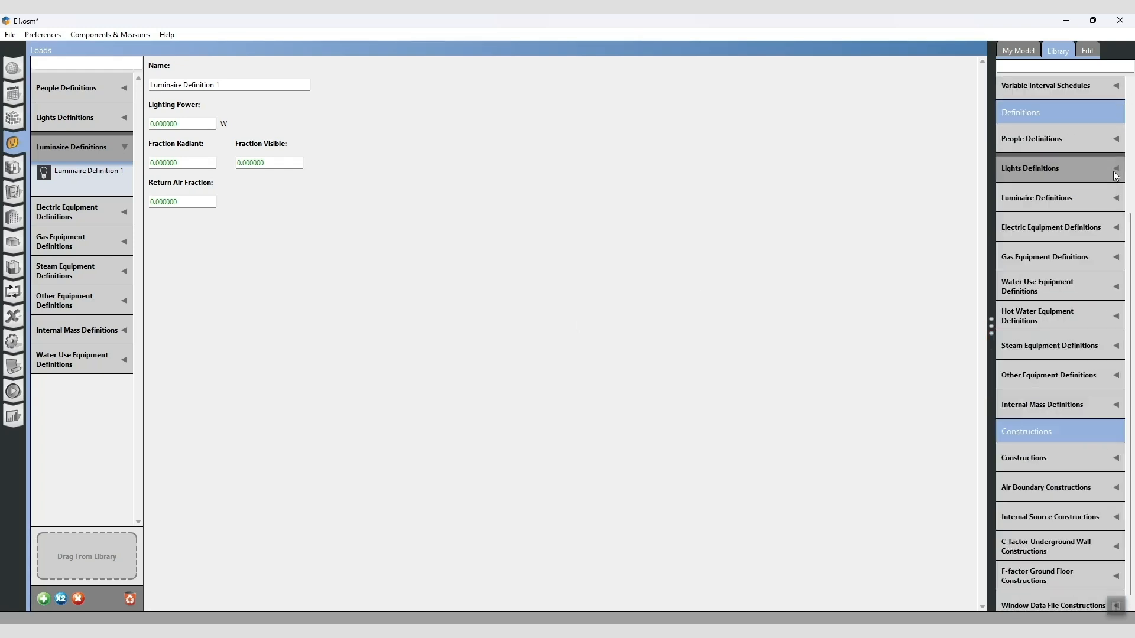
left_click(1115, 201)
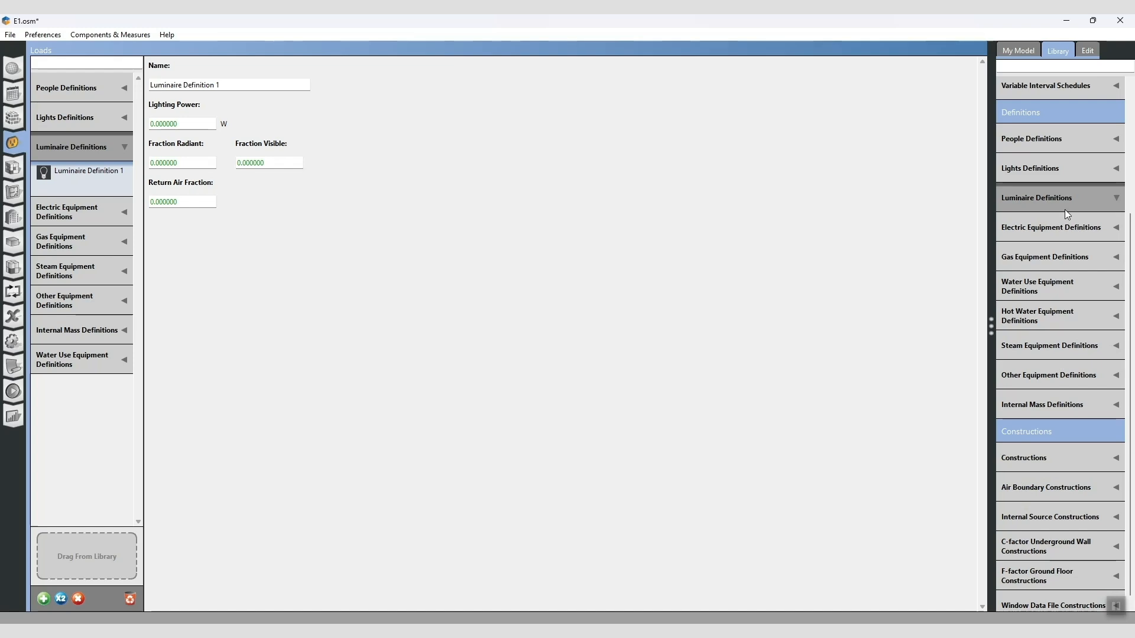
left_click(1113, 172)
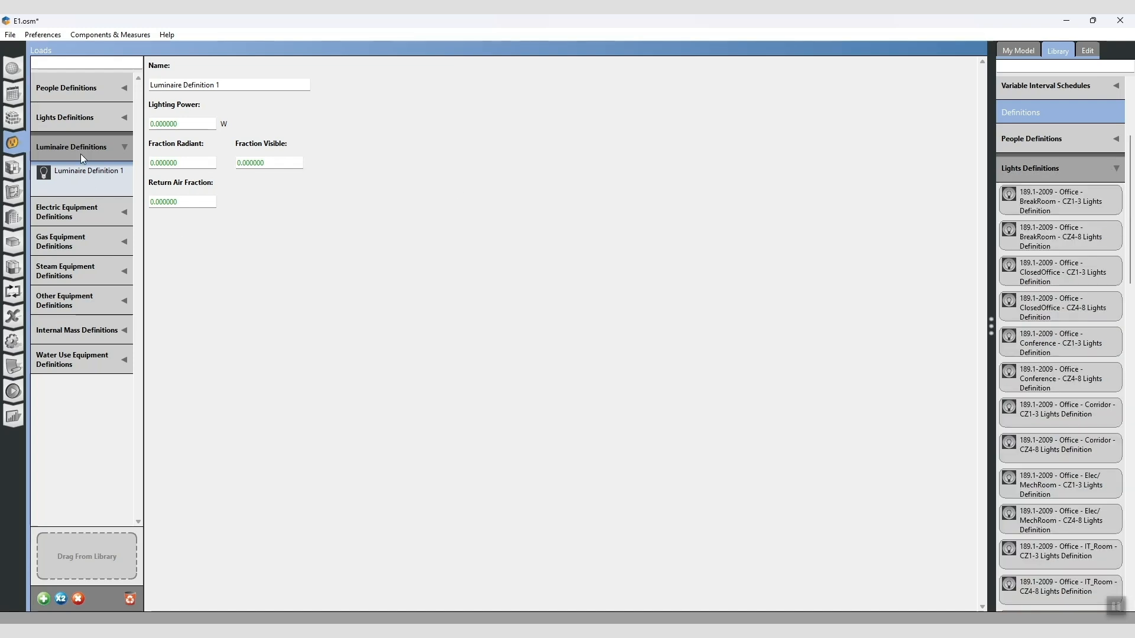
left_click(71, 118)
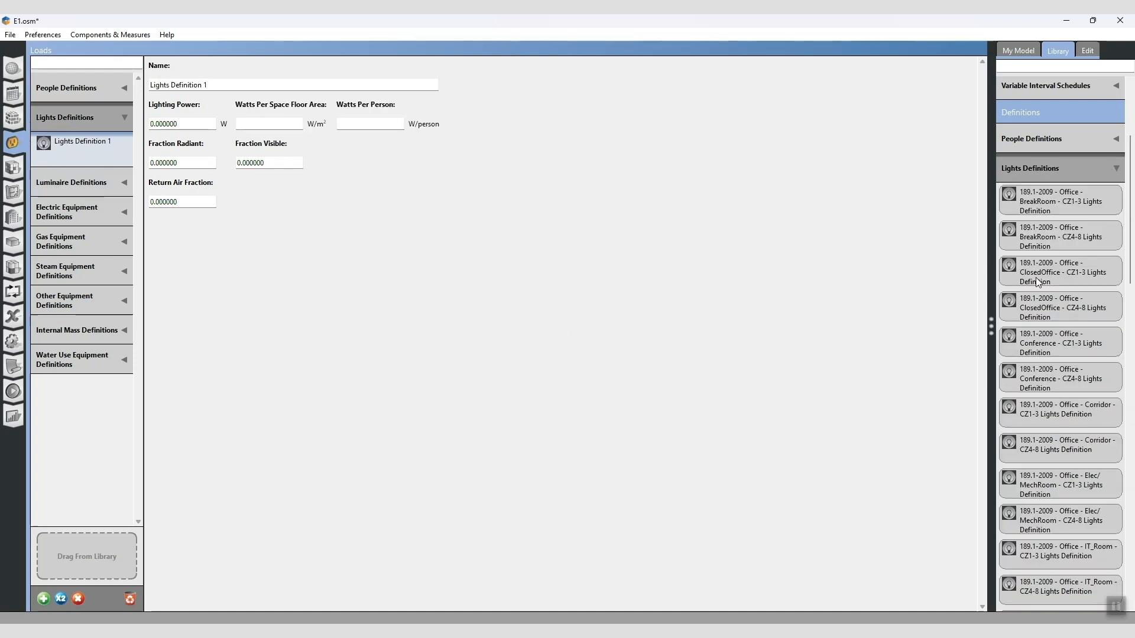
scroll(1046, 458, "down", 10)
left_click_drag(1047, 458, 79, 557)
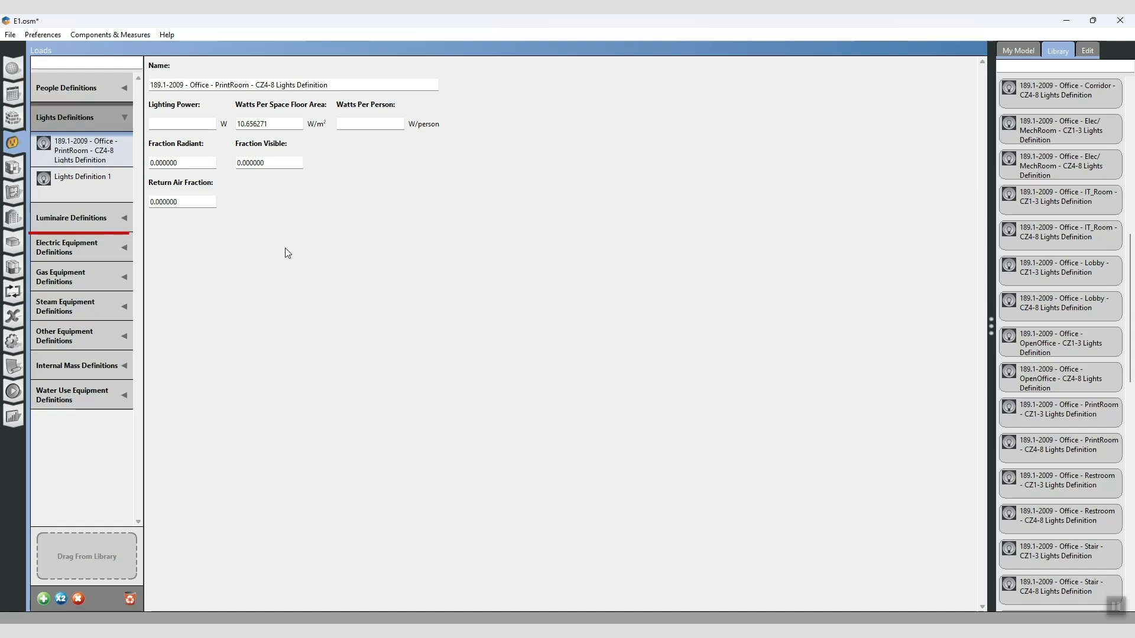
- Create a new electric equipment definition and a new people definition
left_click(99, 251)
left_click(43, 598)
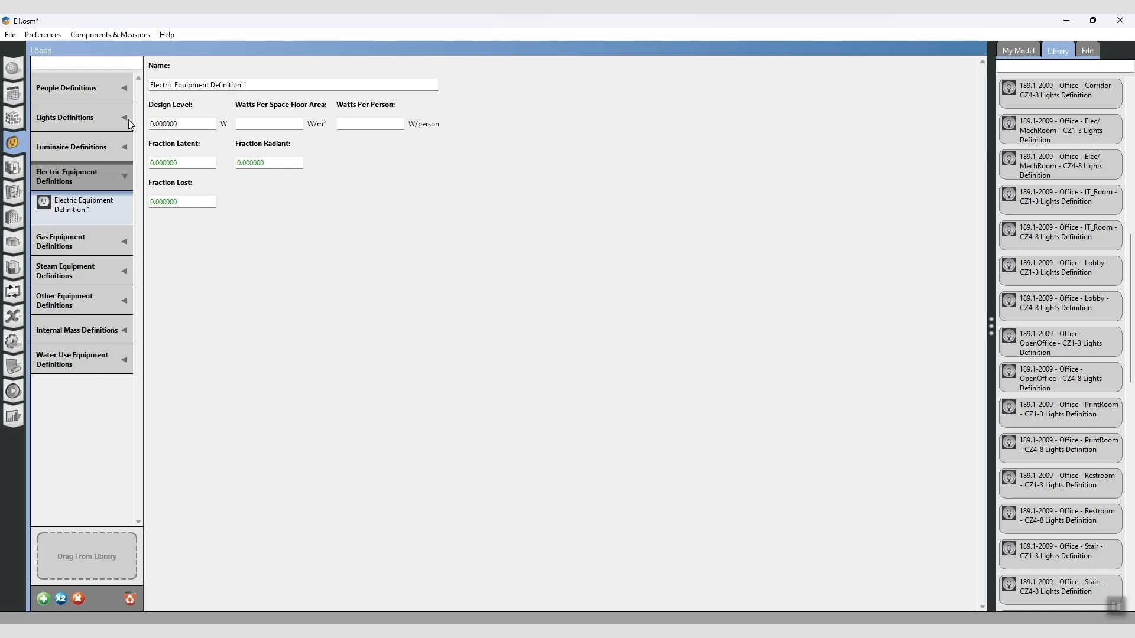
left_click(97, 85)
left_click(43, 599)
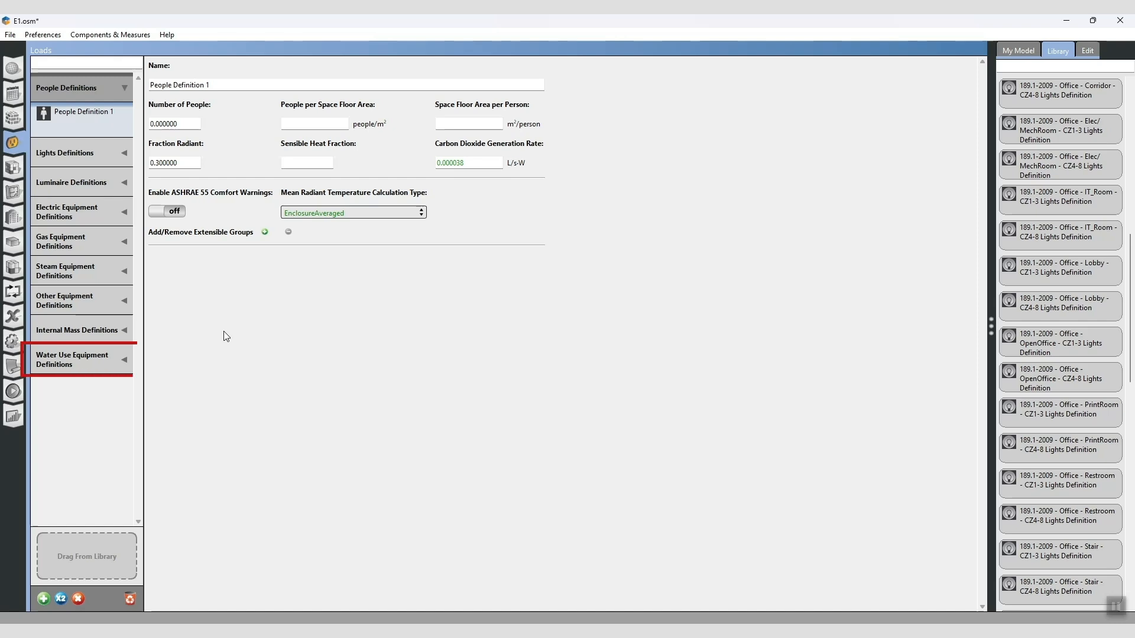
- Create a new water use equipment definition
left_click(77, 359)
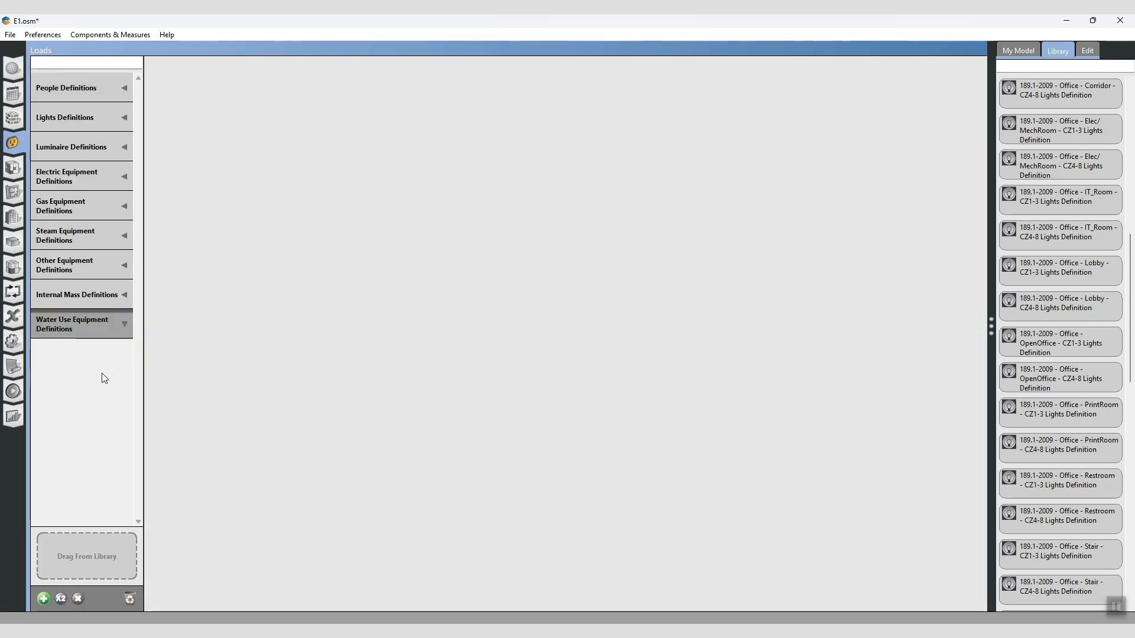
left_click(43, 598)
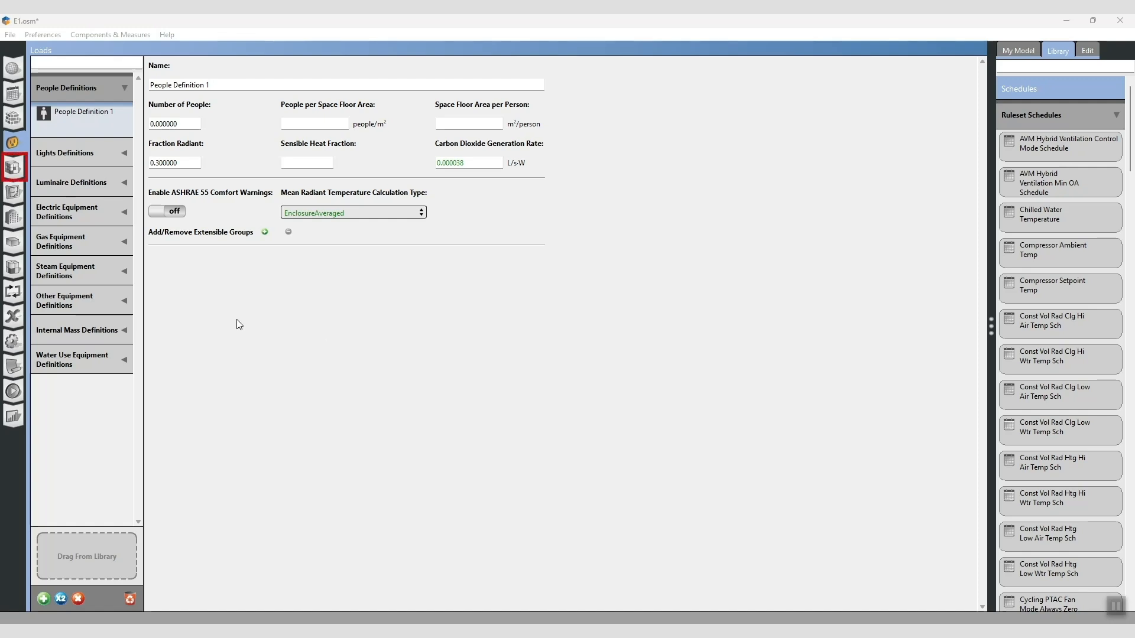
- Add a new blank space type to the model's space types
left_click(13, 167)
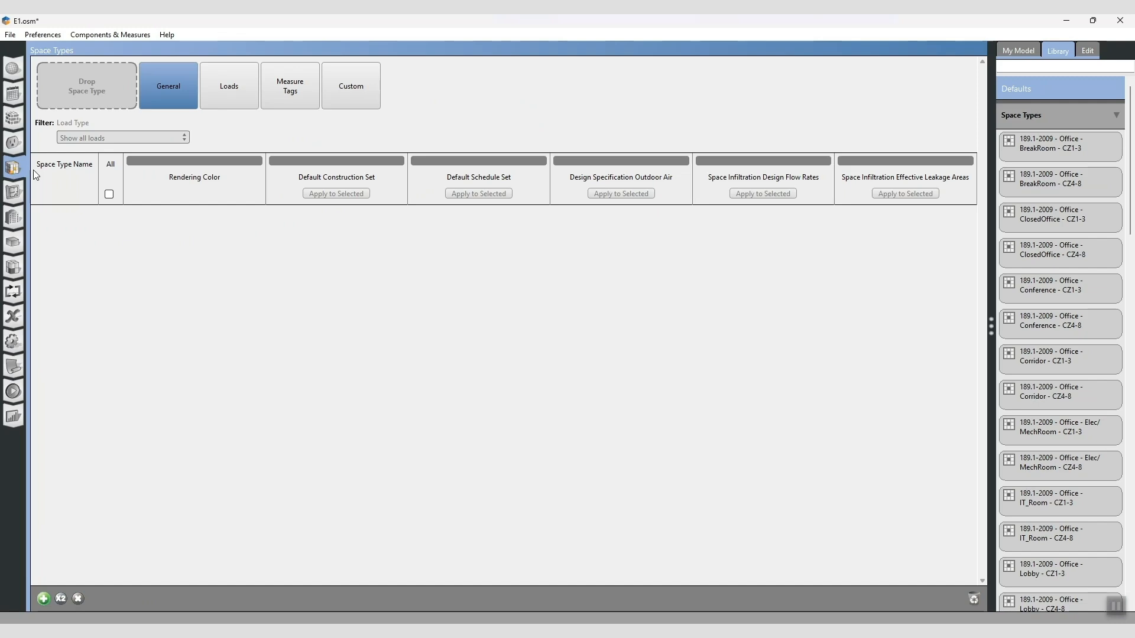
left_click(44, 597)
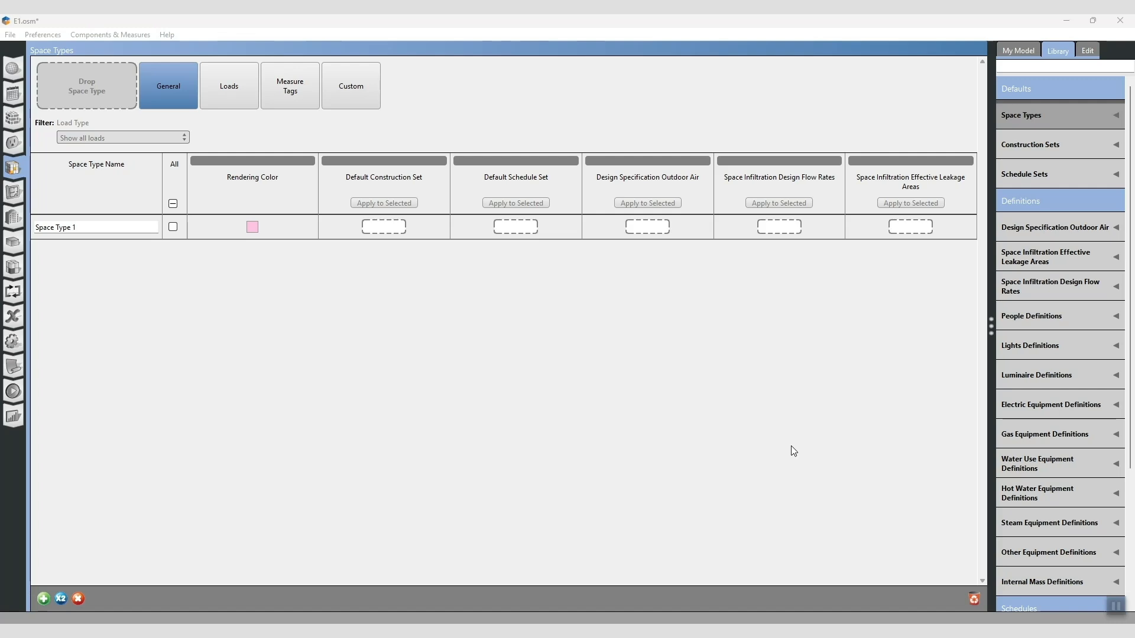
- Try the library's 189.1-2009 - Office - BreakRoom - CZ4-8 Ventilation as Space Type 1's outdoor air specification, and remove it again
left_click(1048, 230)
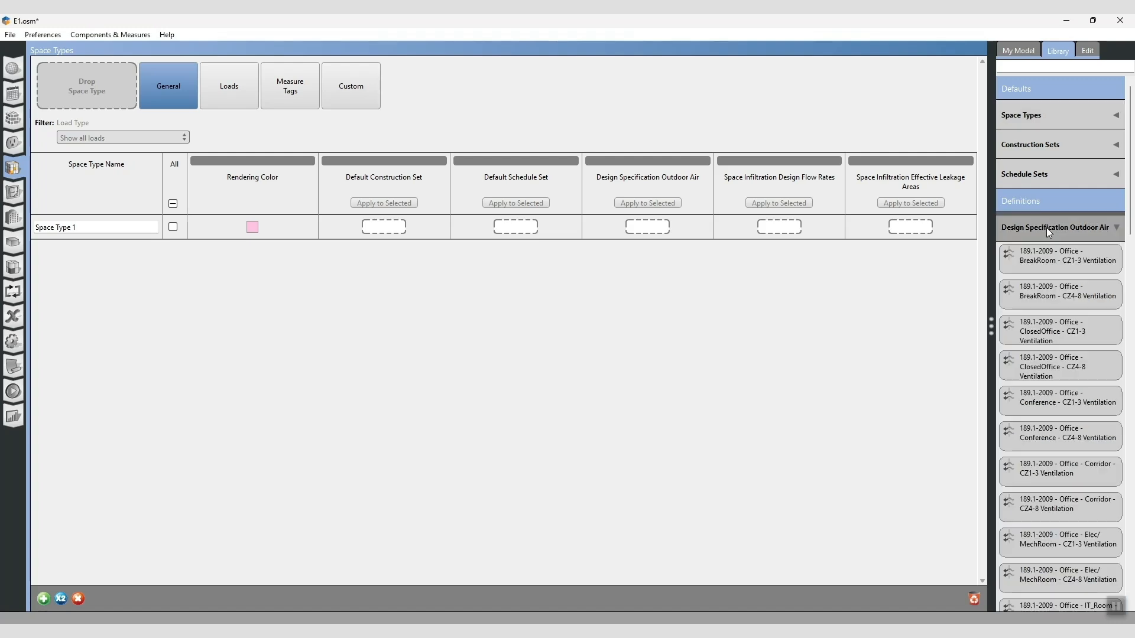
left_click_drag(1040, 303, 642, 223)
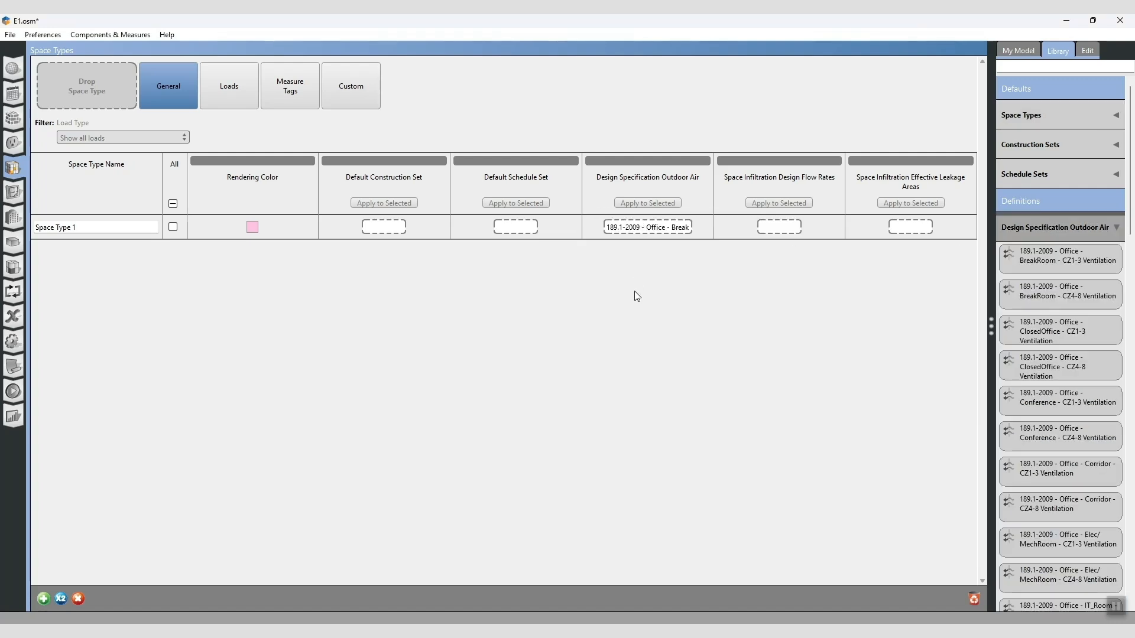
left_click(648, 229)
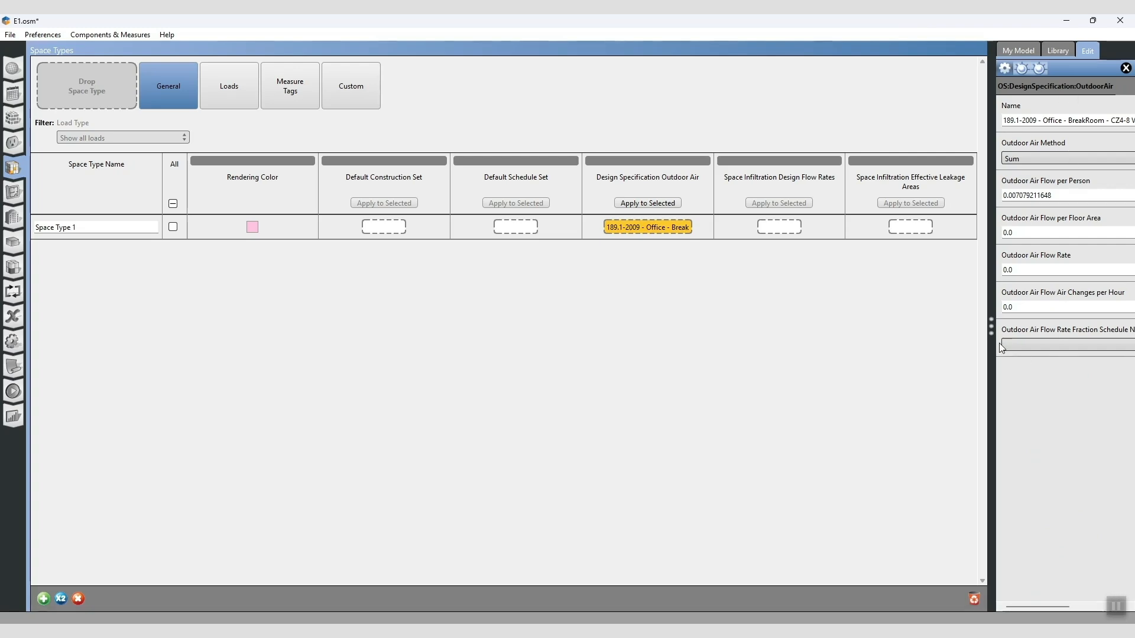
left_click(1125, 68)
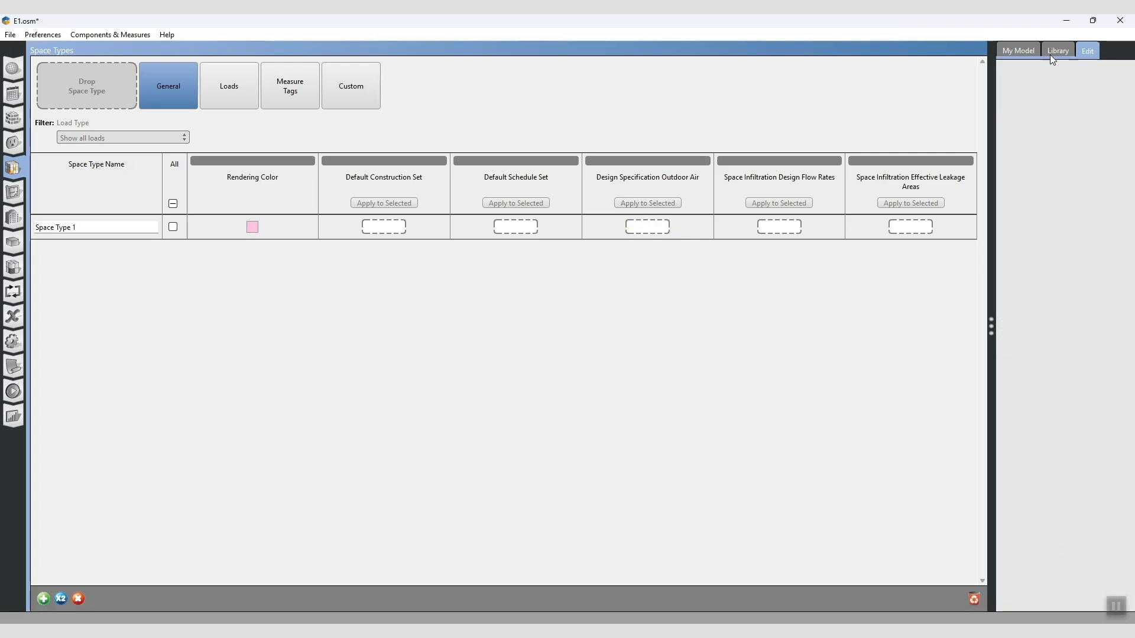
- Try Space Infiltration Effective Leakage Area 1 from the library on Space Type 1, and remove it again
left_click(1049, 54)
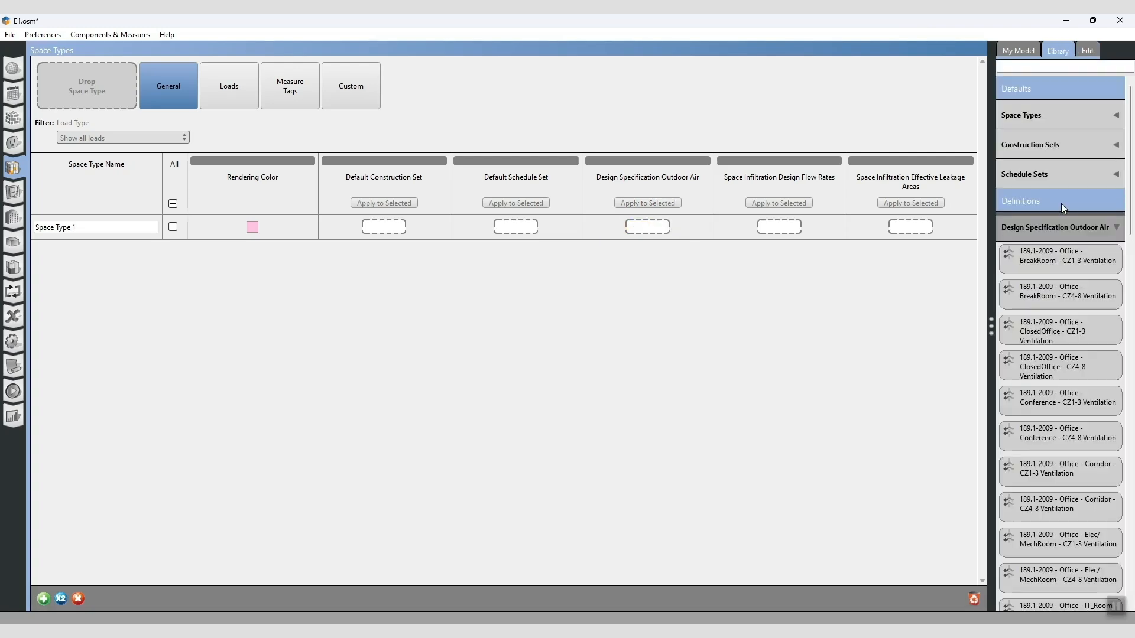
left_click(1116, 228)
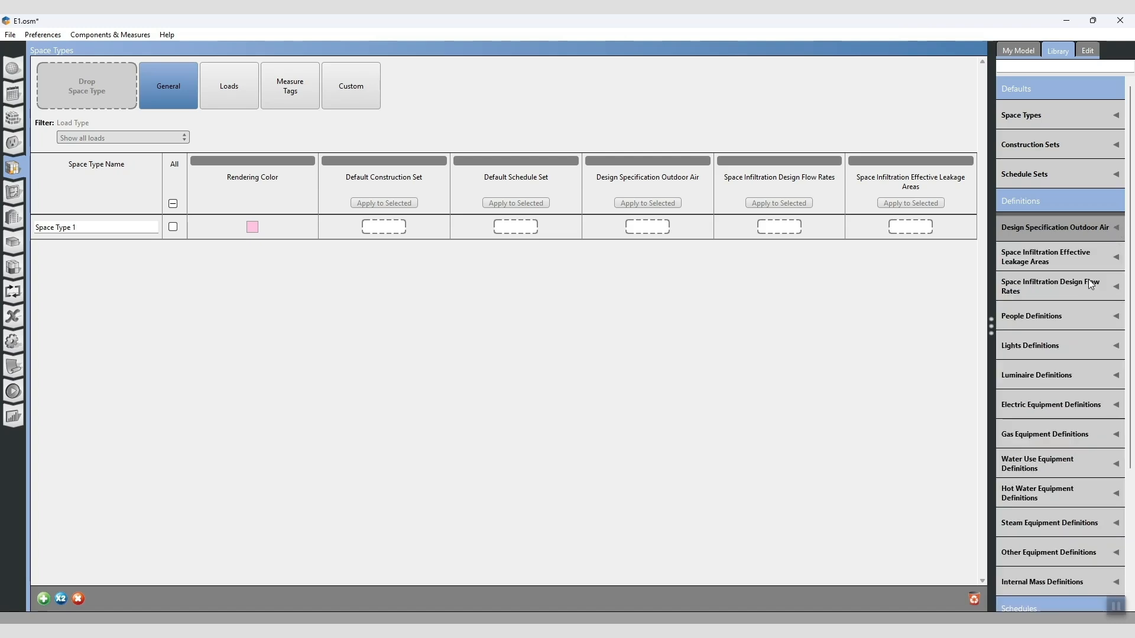
left_click(1116, 258)
left_click_drag(1072, 292, 913, 227)
left_click(913, 227)
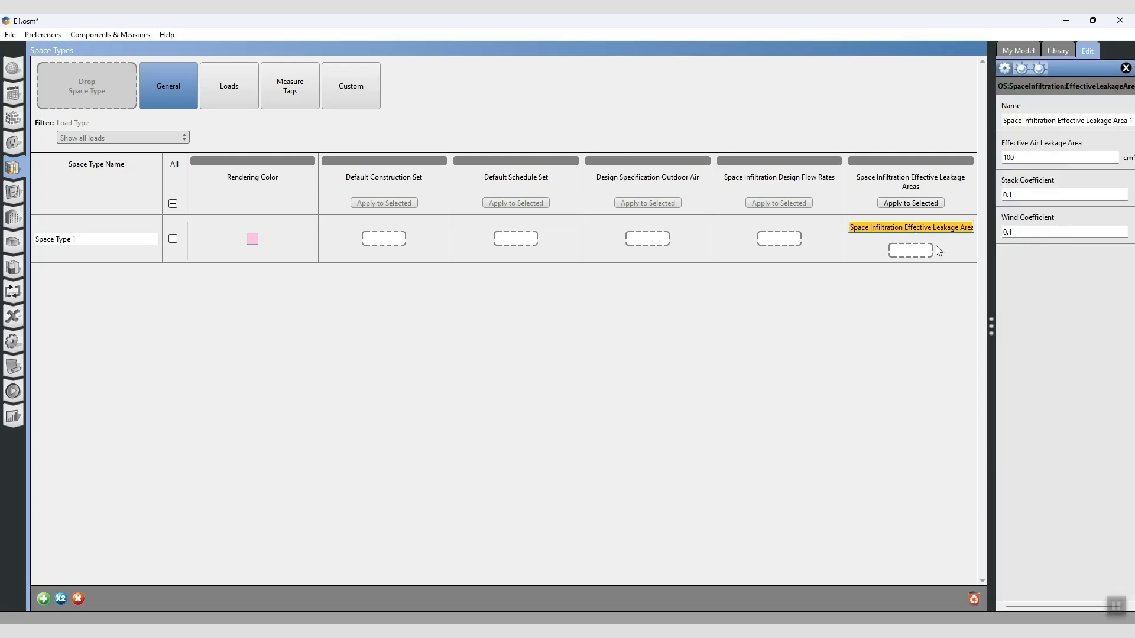
left_click(1125, 68)
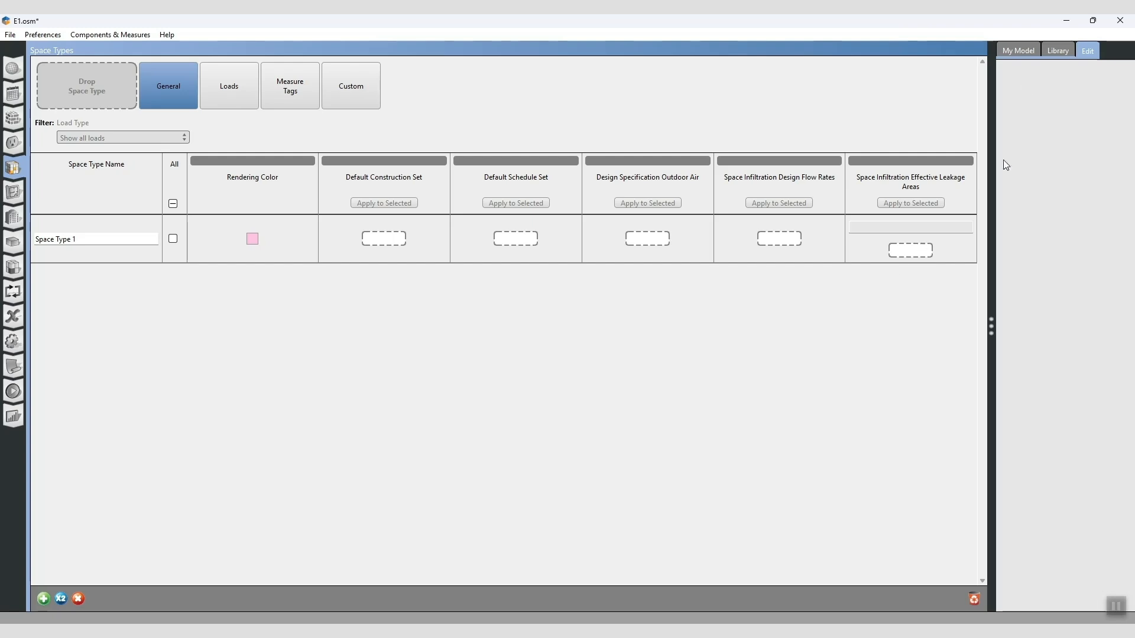
- Add the 189.1-2009 - Office - BreakRoom - CZ1-3 space type from the library to the model
left_click(1056, 51)
left_click(1091, 119)
left_click_drag(1103, 137, 78, 90)
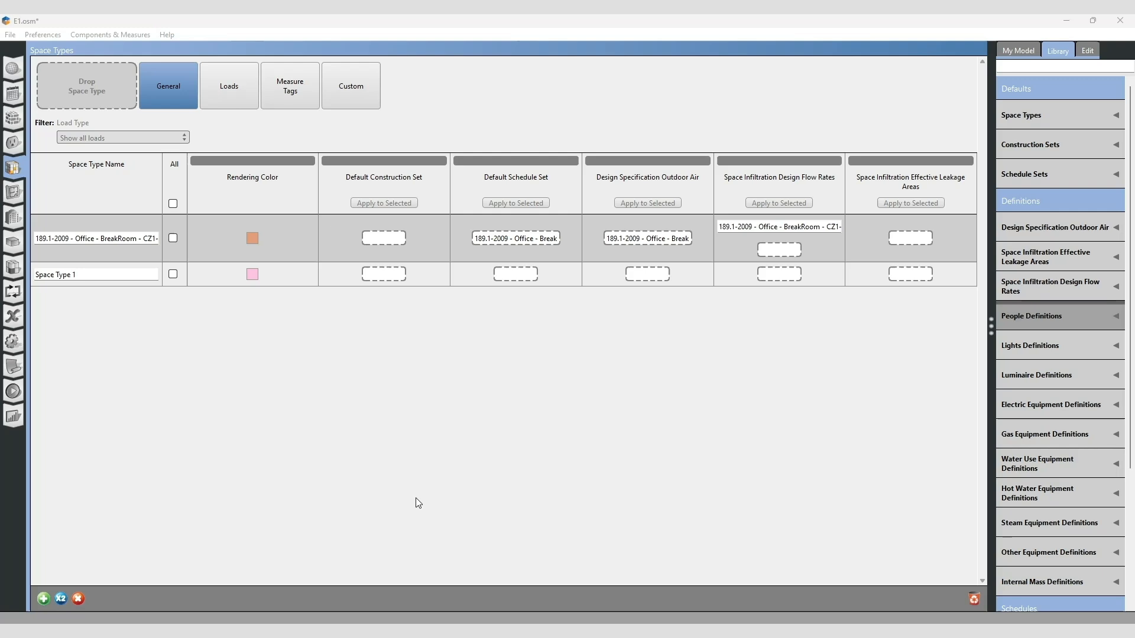
left_click(13, 218)
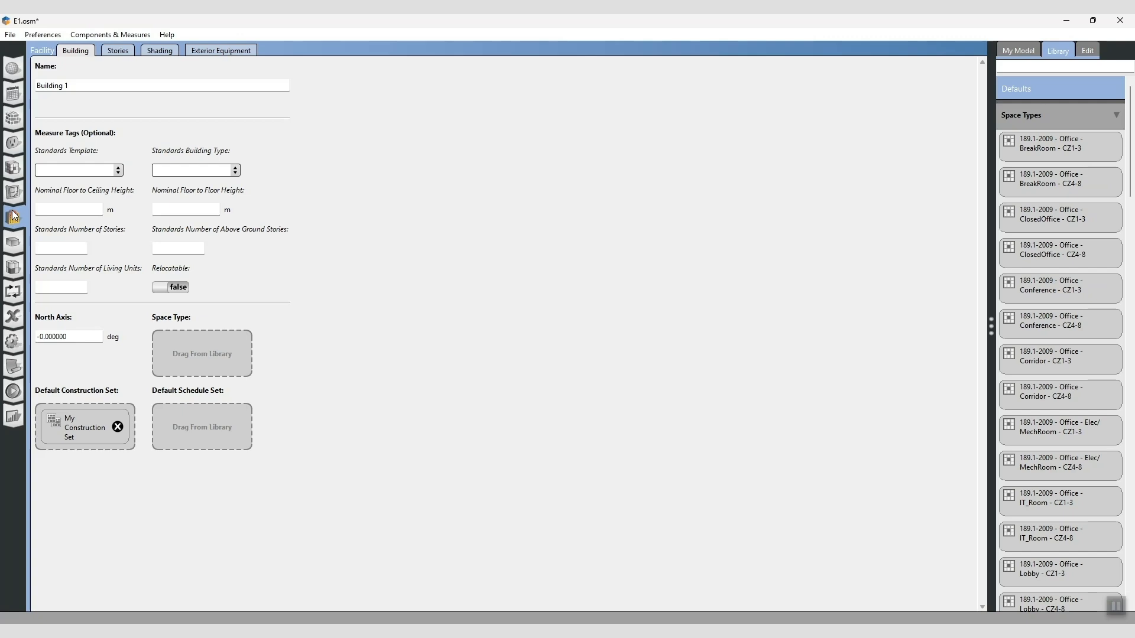
left_click(17, 171)
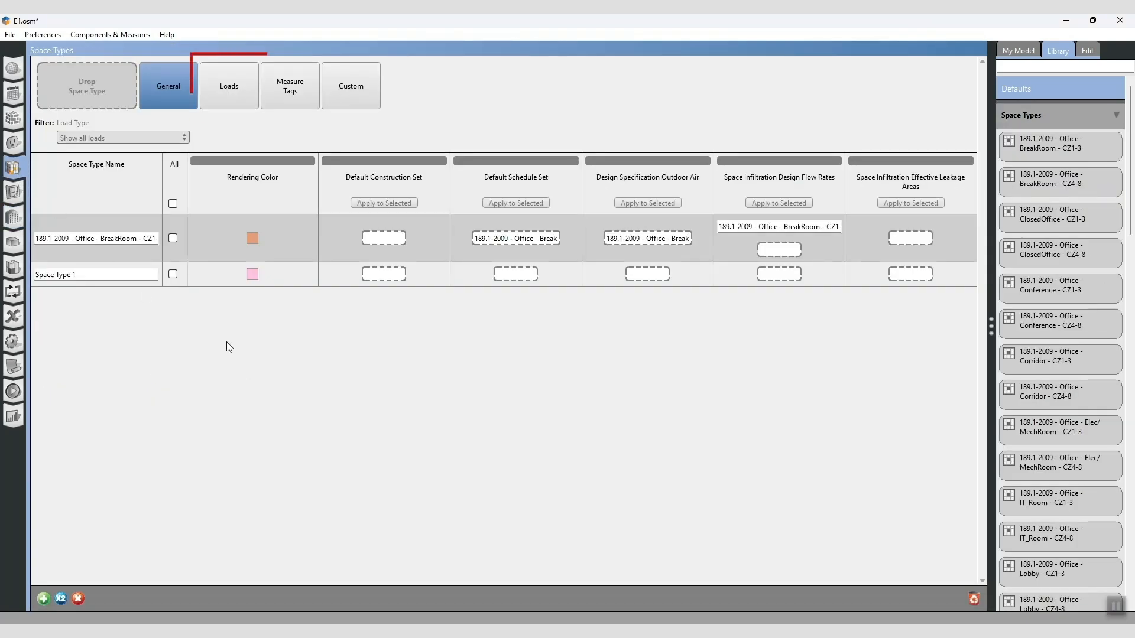
- Add the library's 189.1-2009 - Office - ClosedOffice - CZ4-8 People Definition to the loads of Space Type 1
left_click(244, 96)
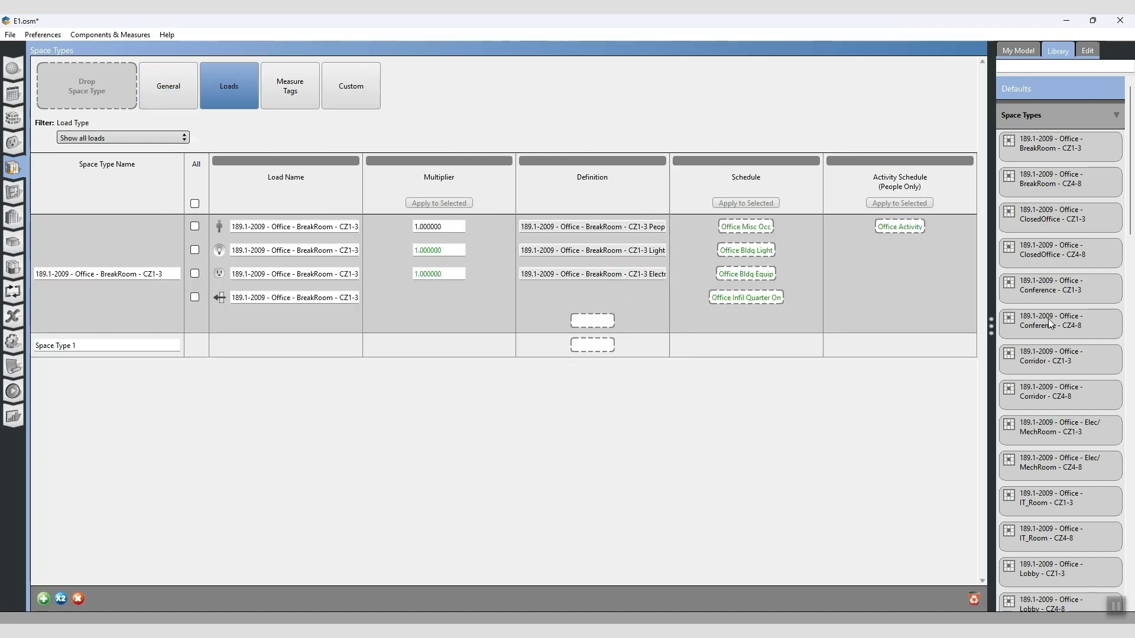
left_click(1115, 115)
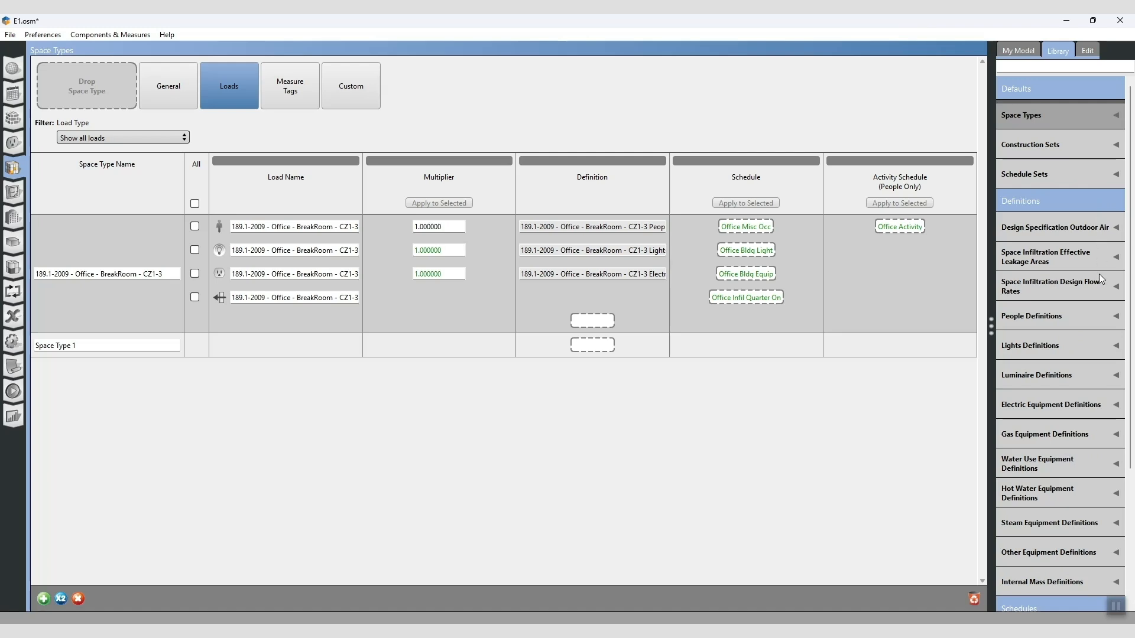
left_click(1093, 316)
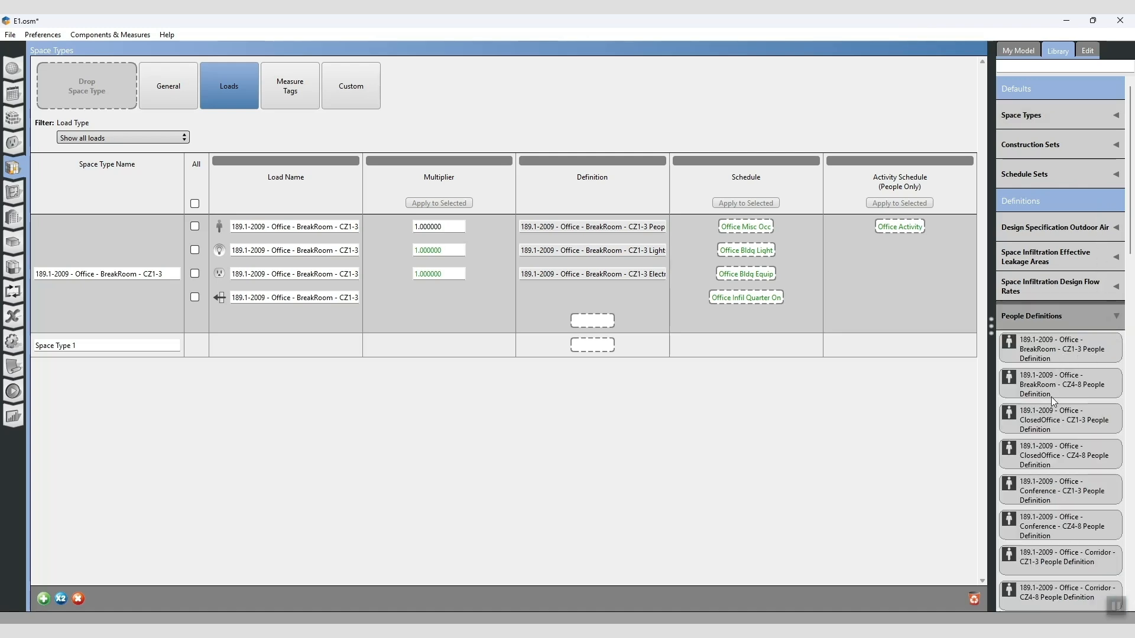
left_click_drag(1045, 452, 592, 344)
- Add the 189.1-2009 - Office - BreakRoom - CZ1-3 lights and electric equipment definitions from the library to Space Type 1's loads
left_click(1031, 238)
left_click_drag(1042, 272, 592, 368)
left_click(1114, 238)
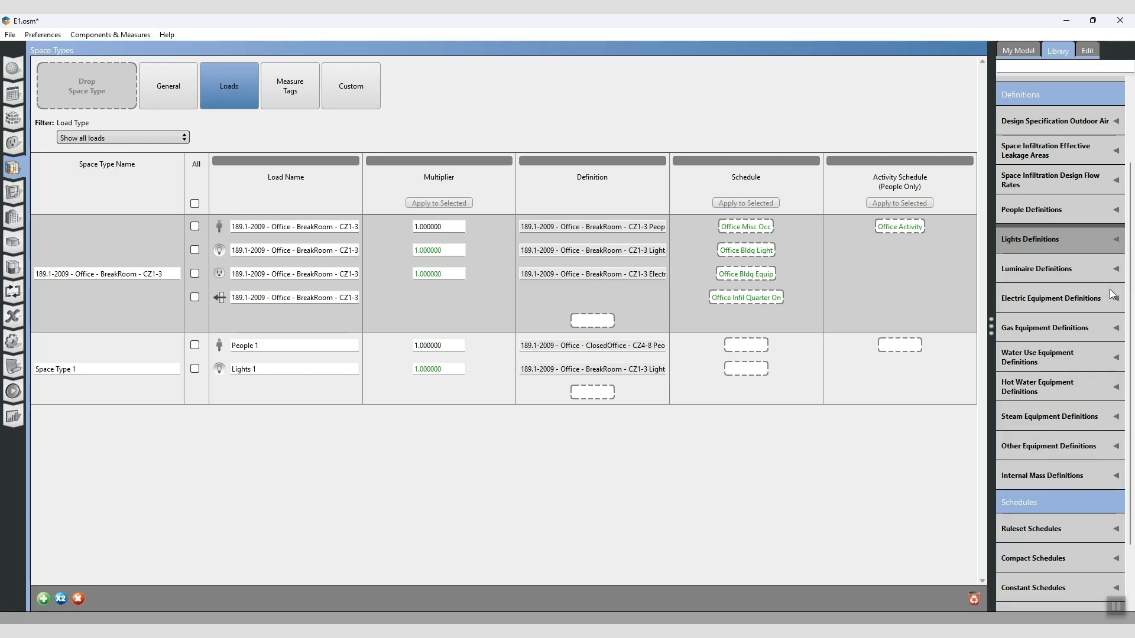
left_click(1112, 295)
left_click_drag(1040, 334, 592, 392)
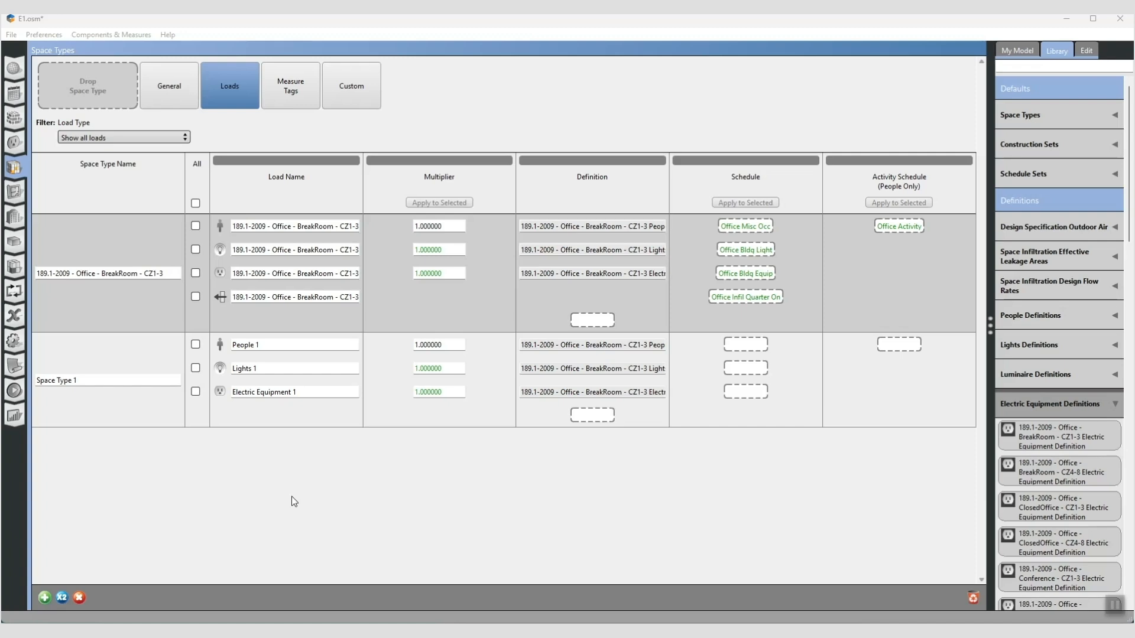
- Assign Space Type 1 to Space 1 - 1 in the geometry floorplan editor
left_click(13, 193)
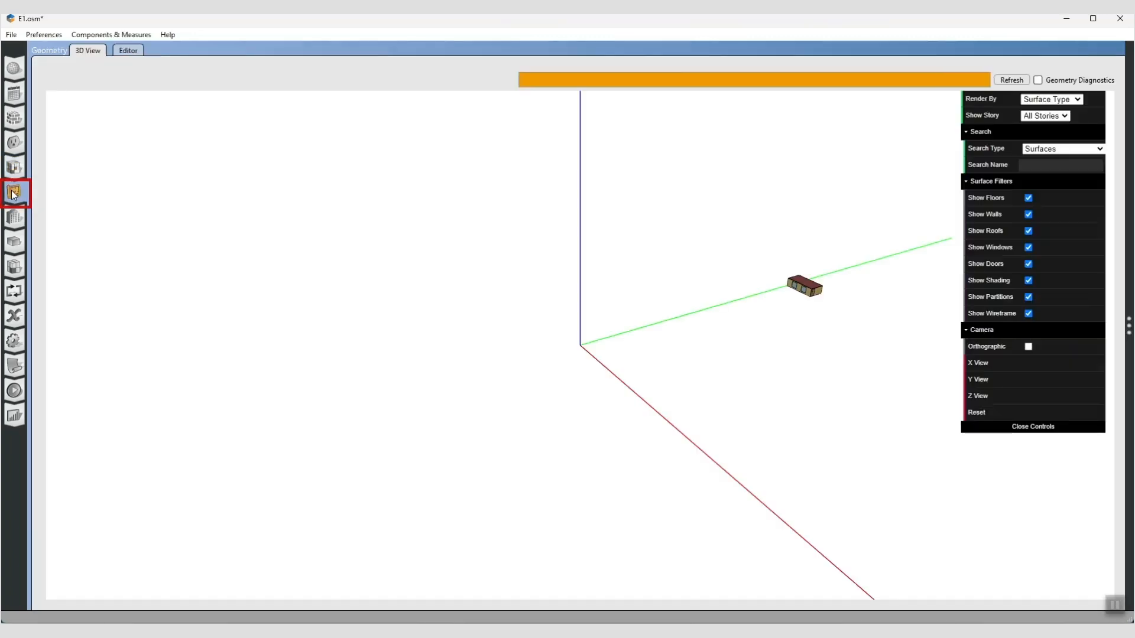
left_click(127, 50)
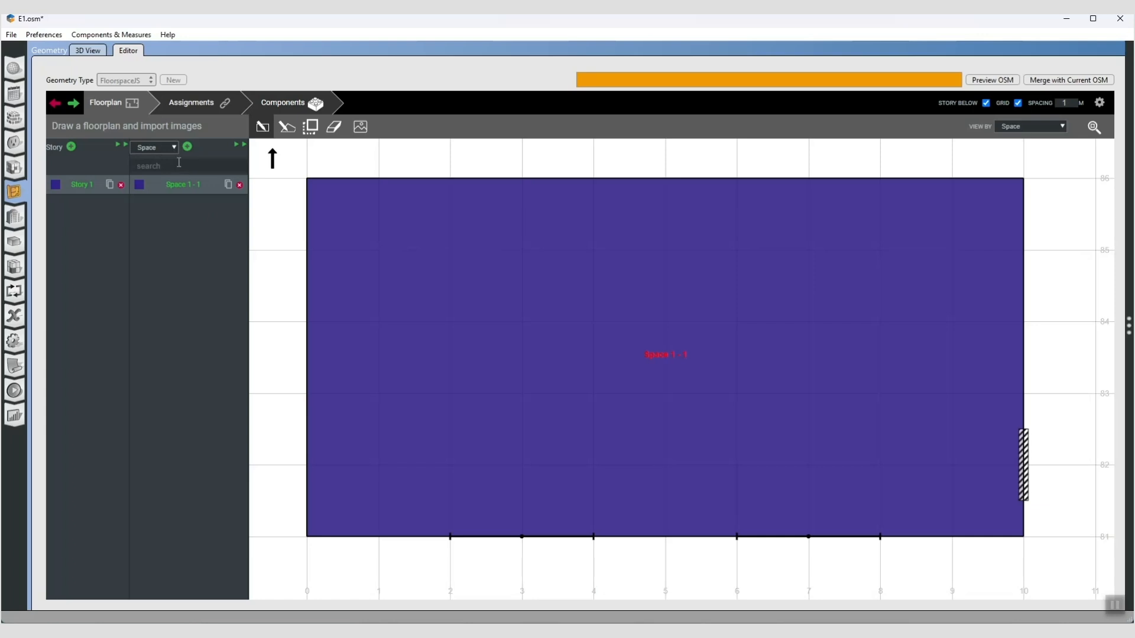
left_click(240, 144)
left_click(610, 228)
left_click(611, 248)
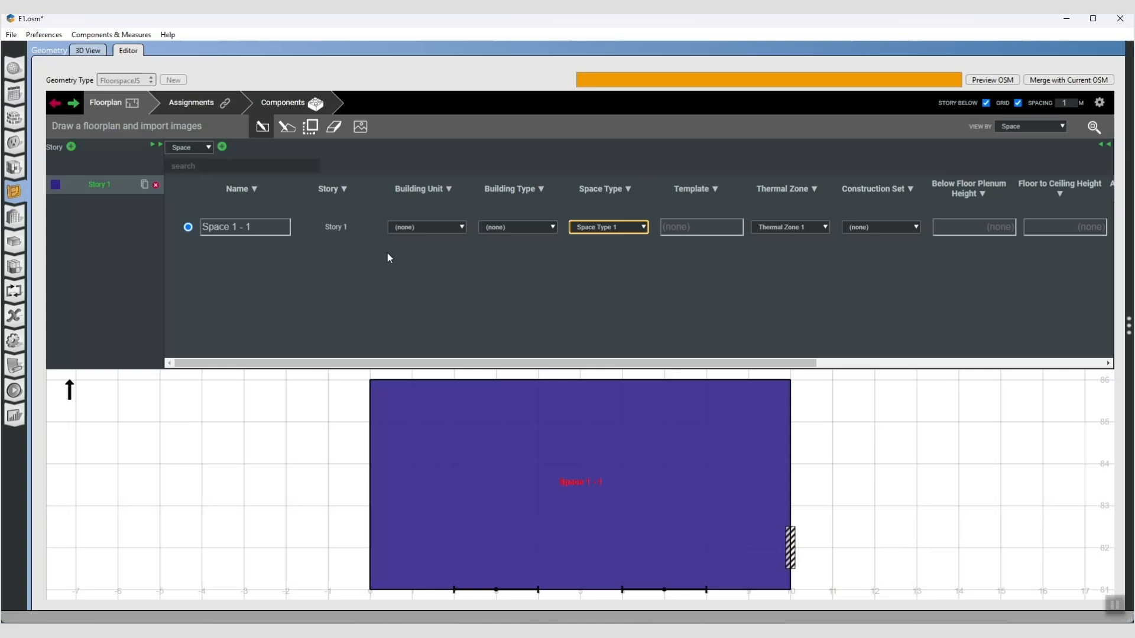
- Assign the model's Space Type 1 to Space 1 - 1 in the general properties of the spaces
left_click(14, 242)
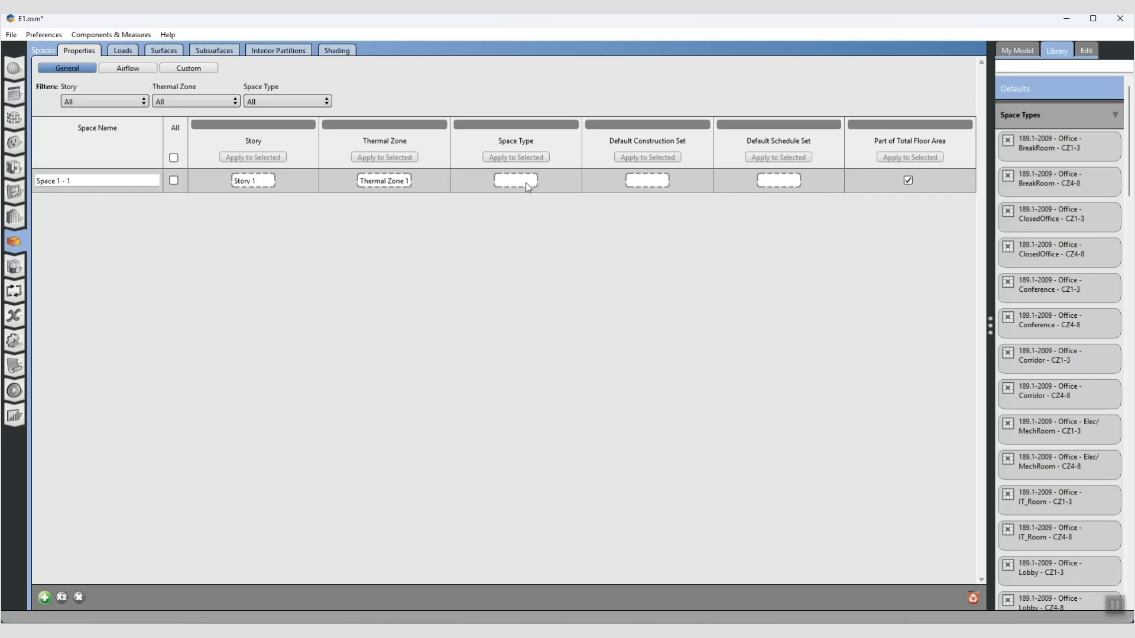
left_click(1032, 51)
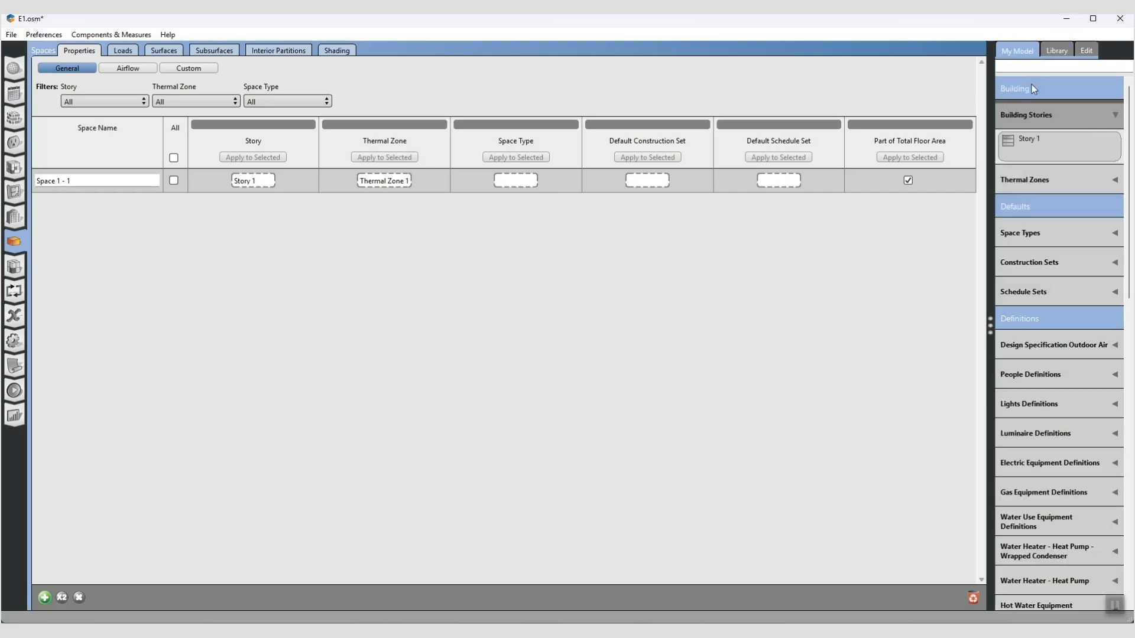
left_click(1044, 236)
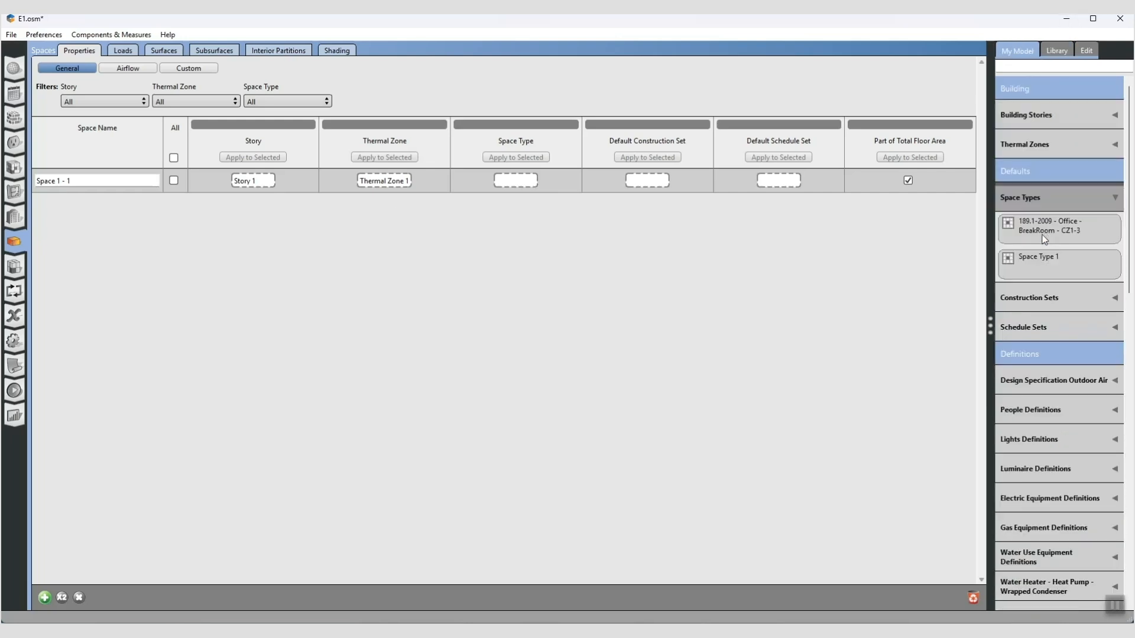
left_click_drag(1034, 266, 505, 178)
- Add a 189.1-2009 - Office - WholeBuilding - Lg Office People Definition from the library to Space 1 - 1's loads
left_click(124, 51)
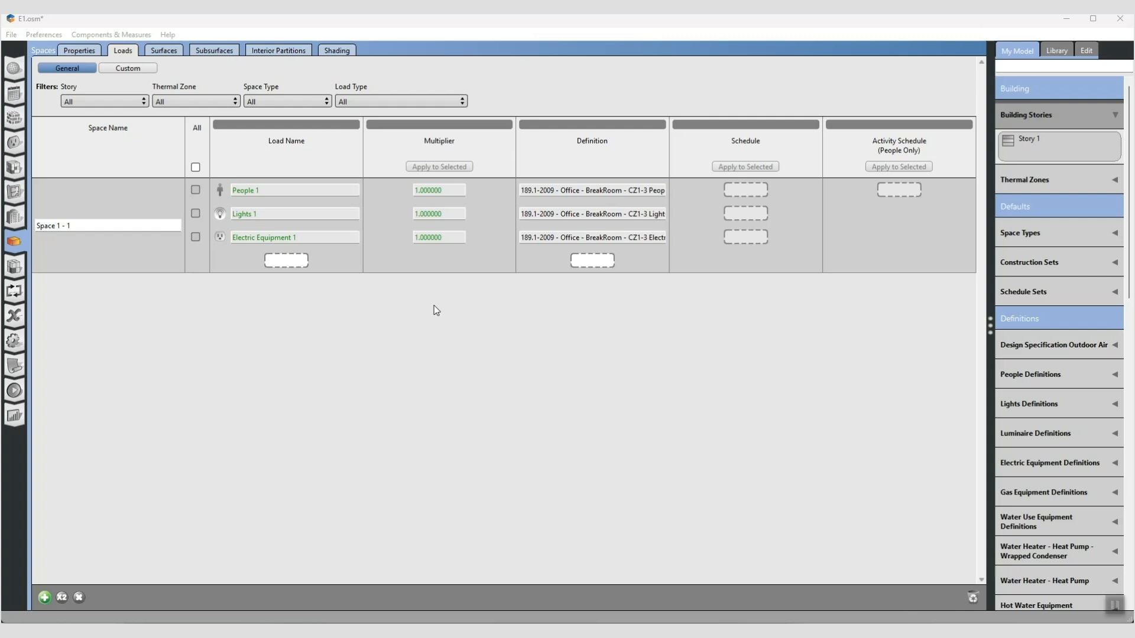
left_click(1044, 374)
left_click(1056, 50)
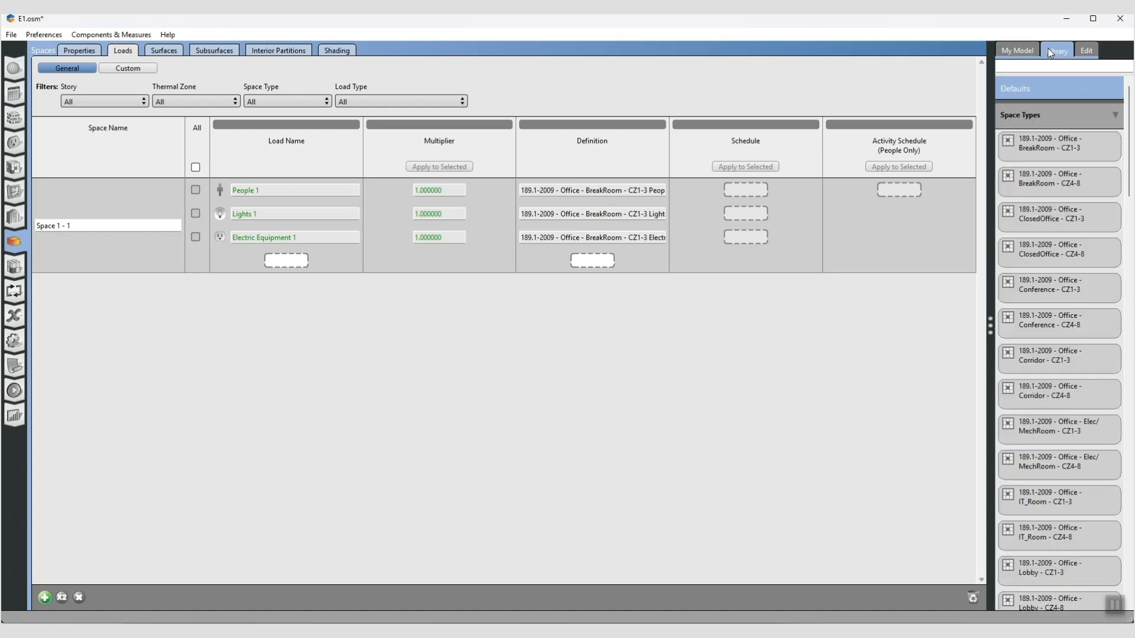
scroll(1058, 160, "down", 5)
scroll(1058, 160, "down", 15)
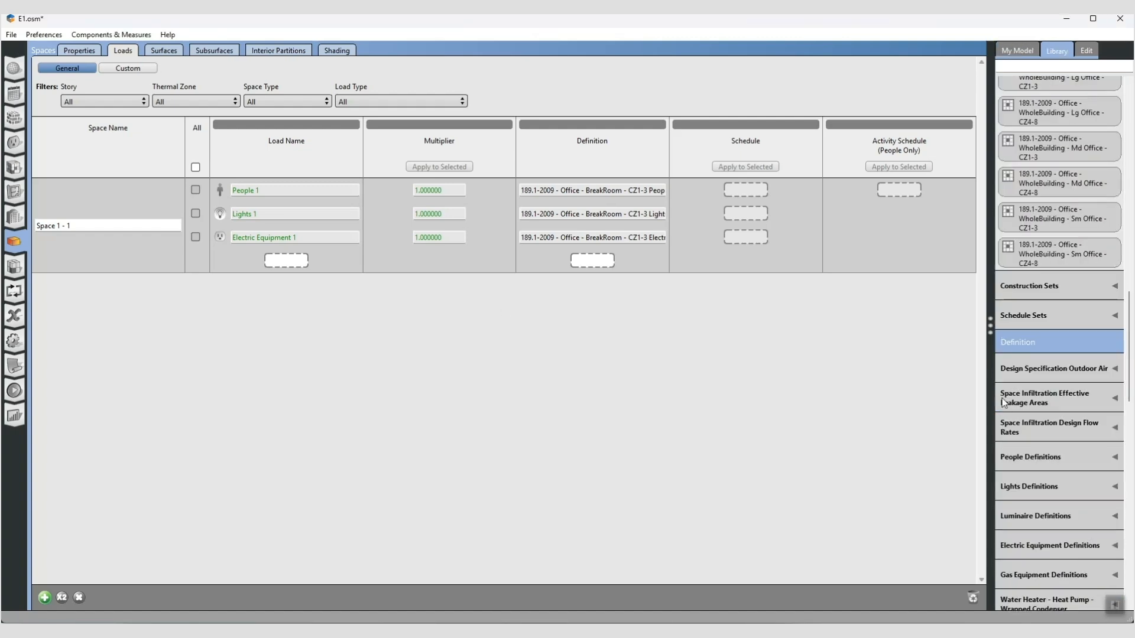
scroll(1067, 233, "up", 3)
left_click_drag(1041, 177, 597, 262)
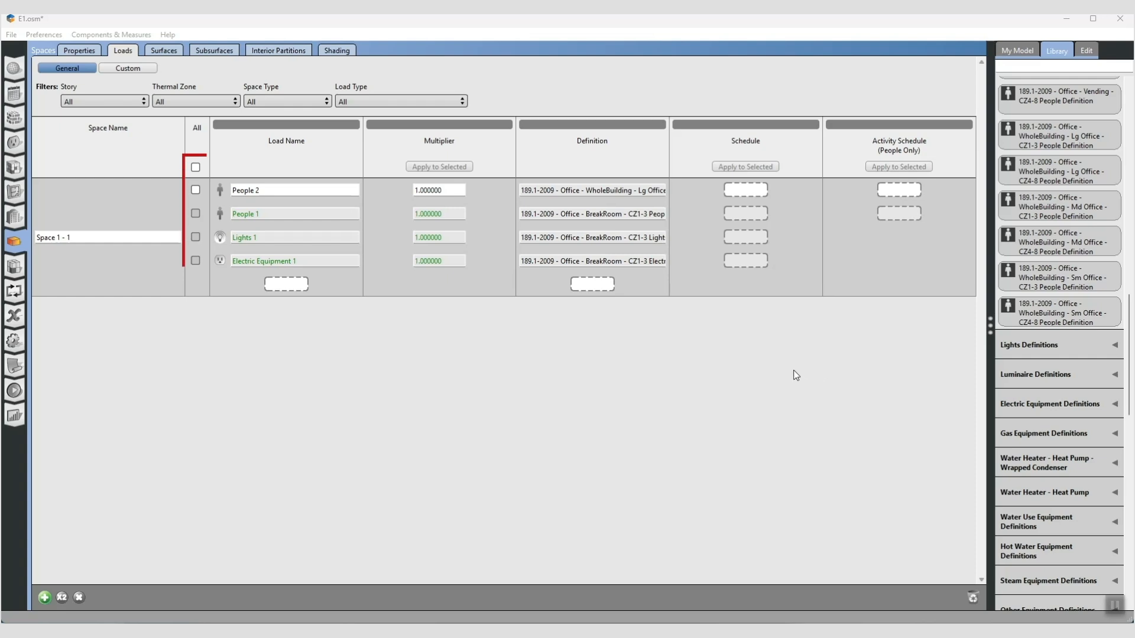
- Remove the People 2 load from Space 1 - 1
left_click(196, 190)
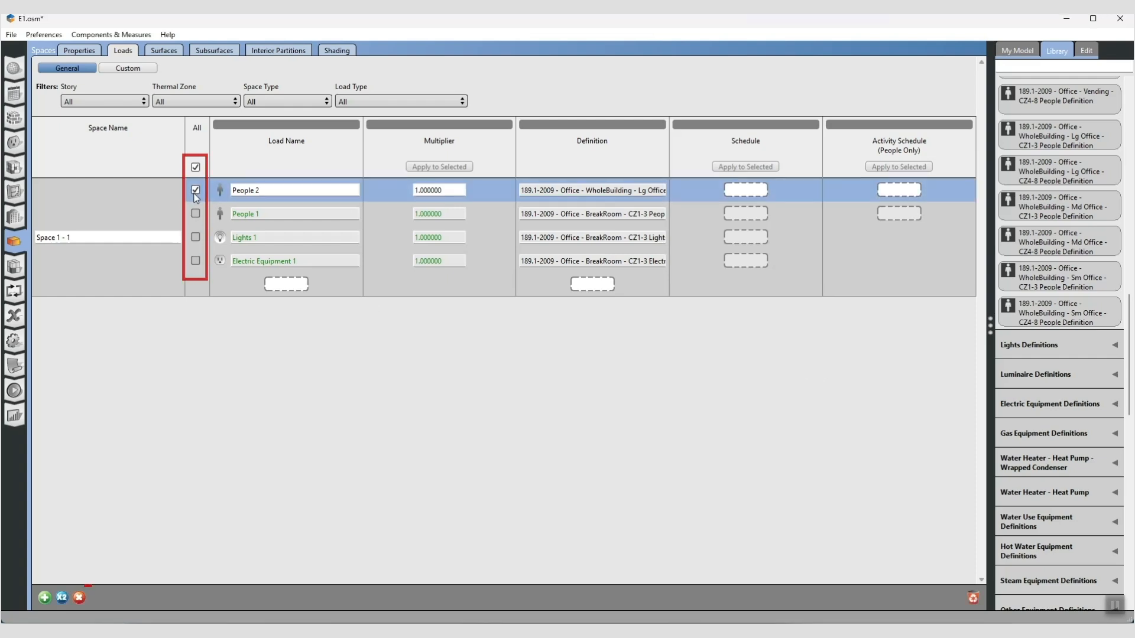
left_click(78, 599)
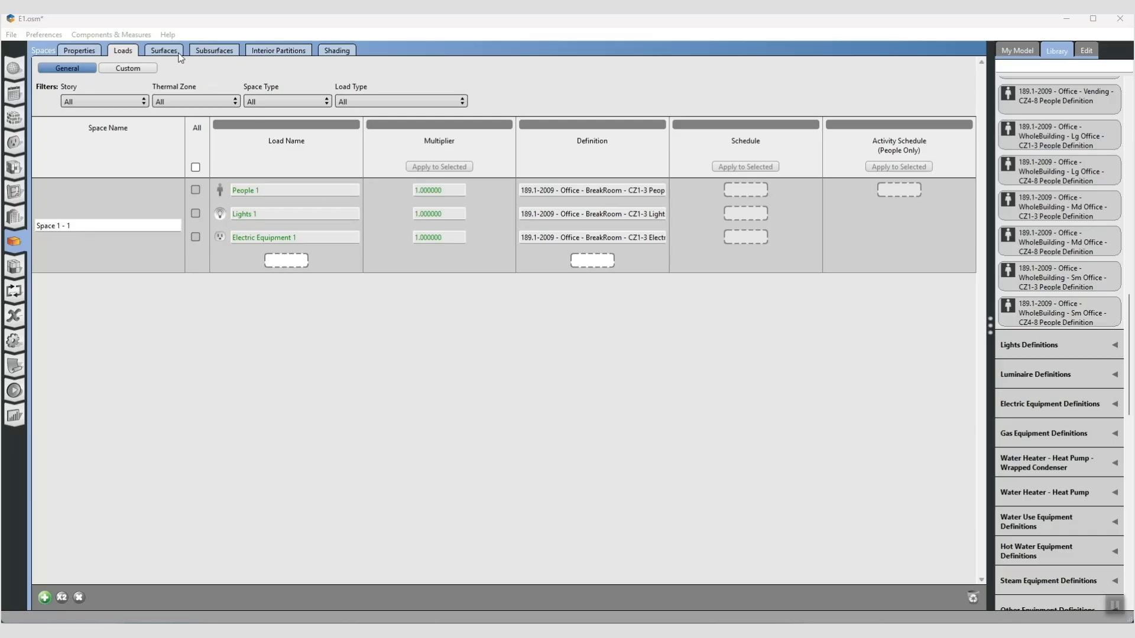
- Review the surfaces, subsurfaces, interior partitions and shading settings of Space 1 - 1
left_click(169, 51)
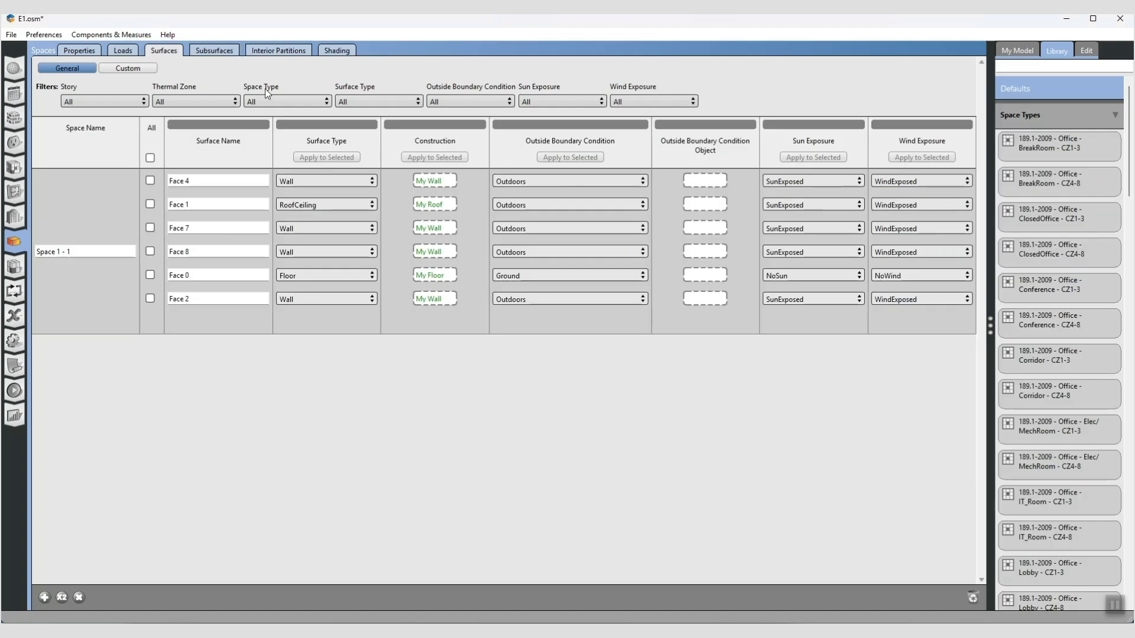
left_click(216, 52)
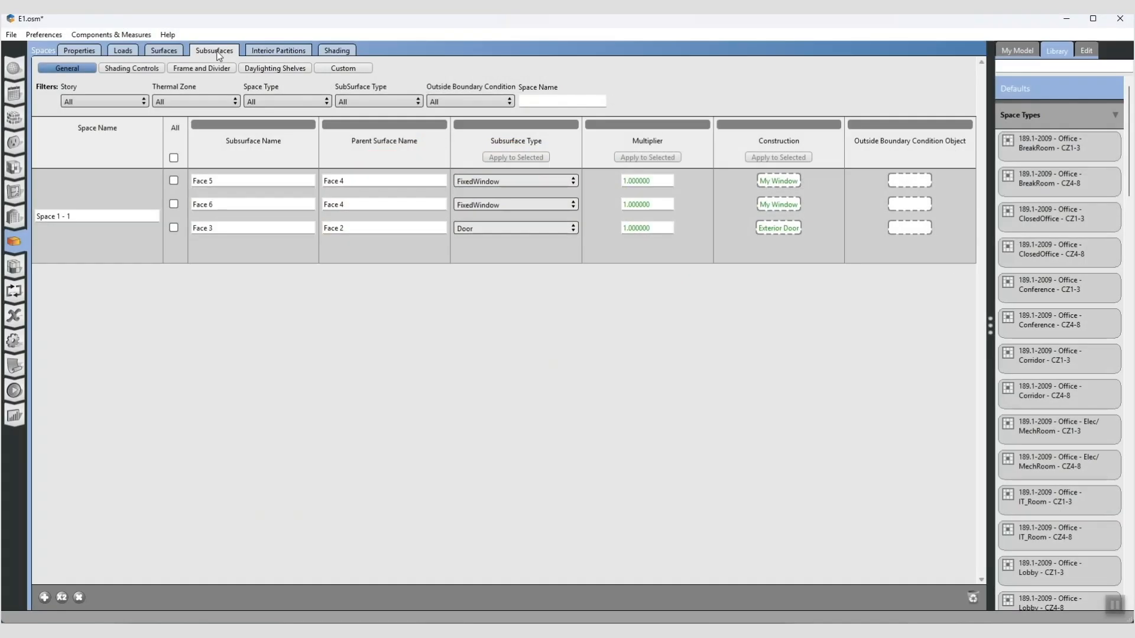
left_click(274, 51)
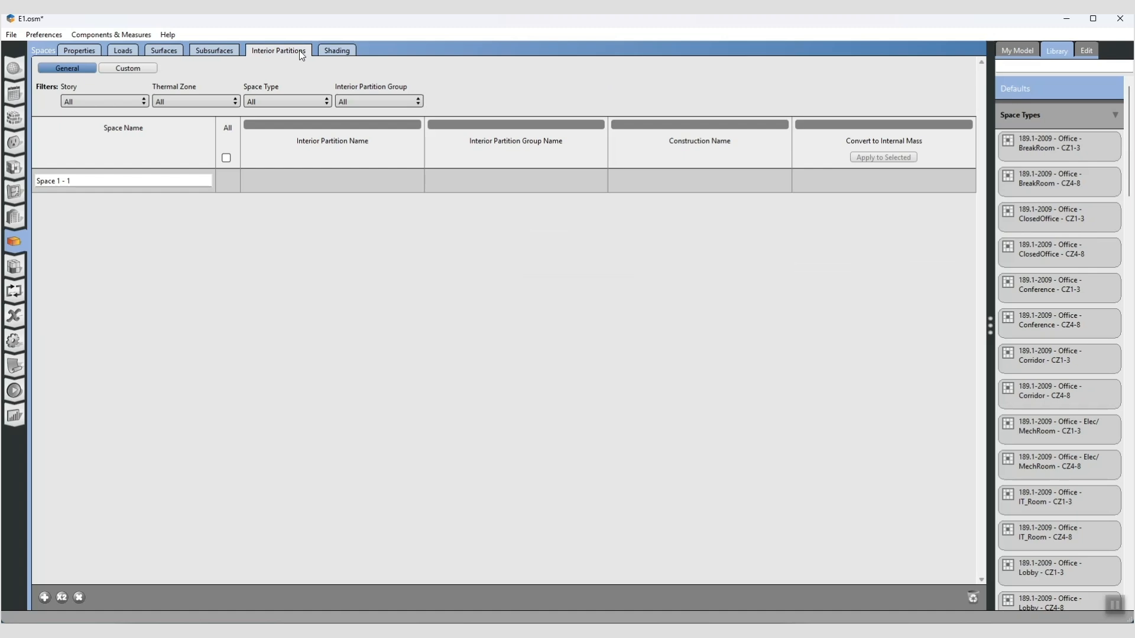
left_click(336, 50)
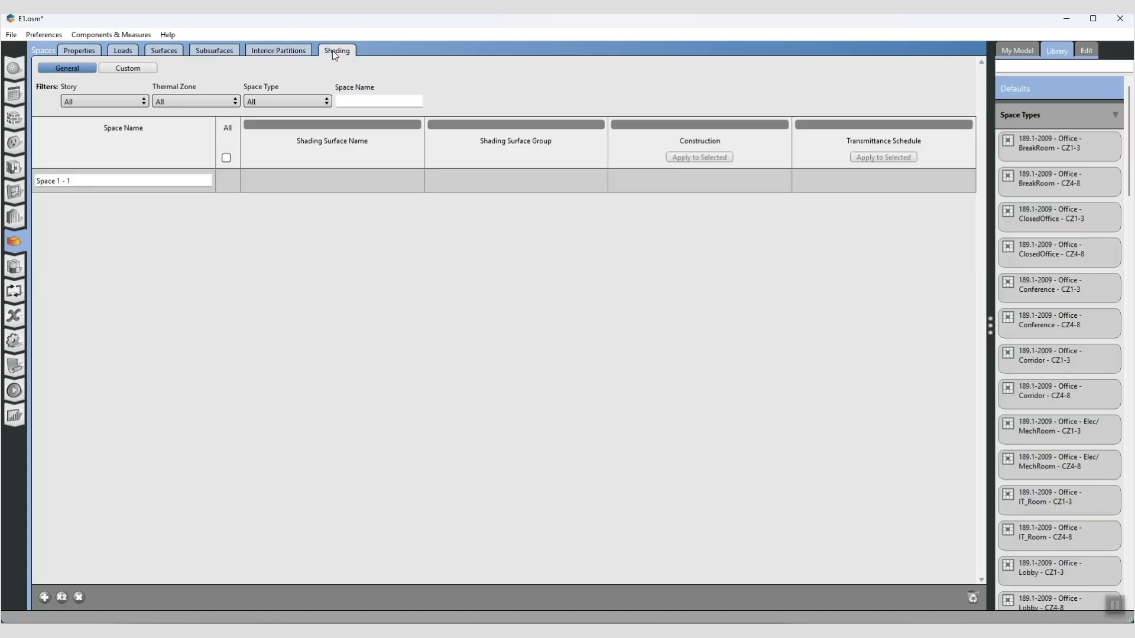